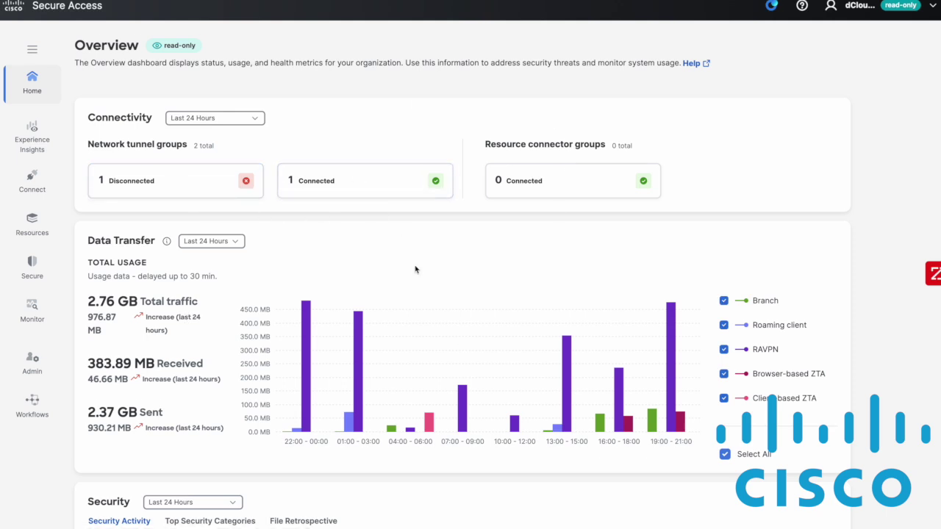
Review the Data Transfer usage chart on the overview dashboard and its available time ranges
scroll(415, 270, "down", 1)
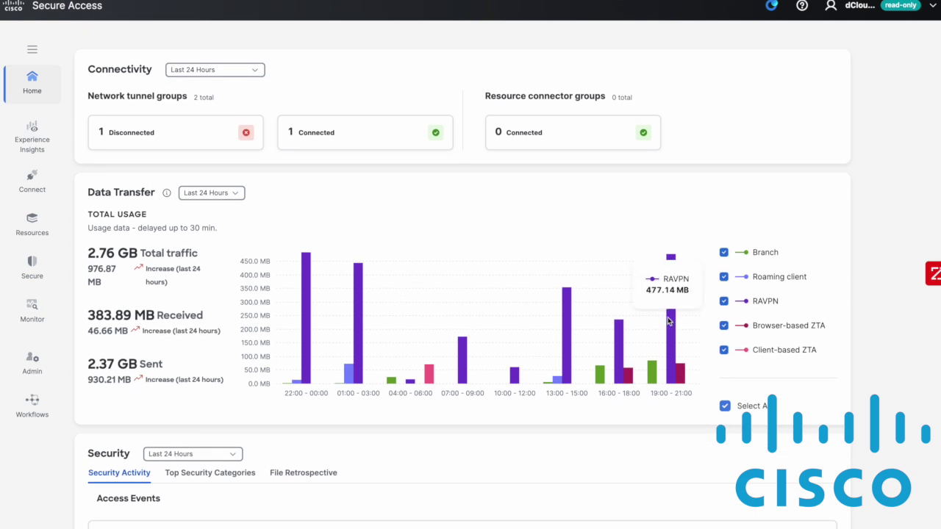
left_click(235, 194)
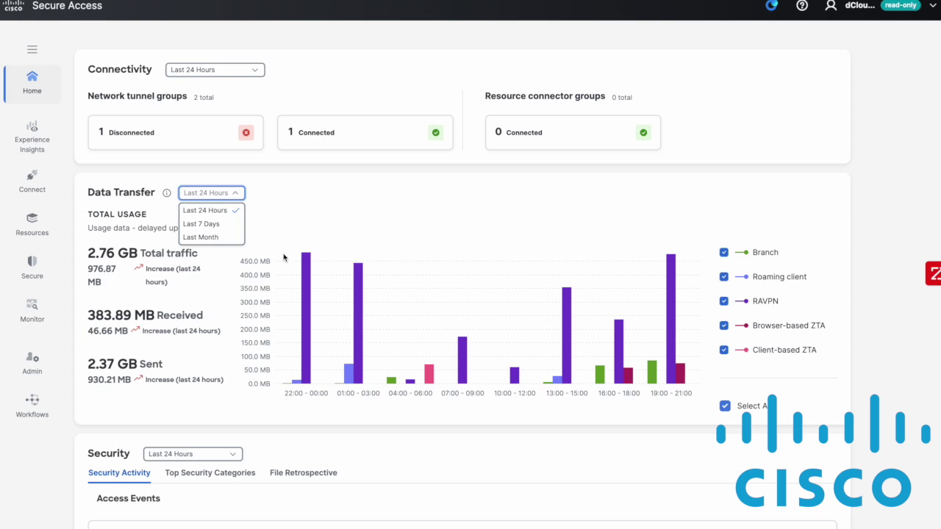
Open the network tunnel groups task from the Configure infrastructure stage of the Get Started workflow
left_click(32, 404)
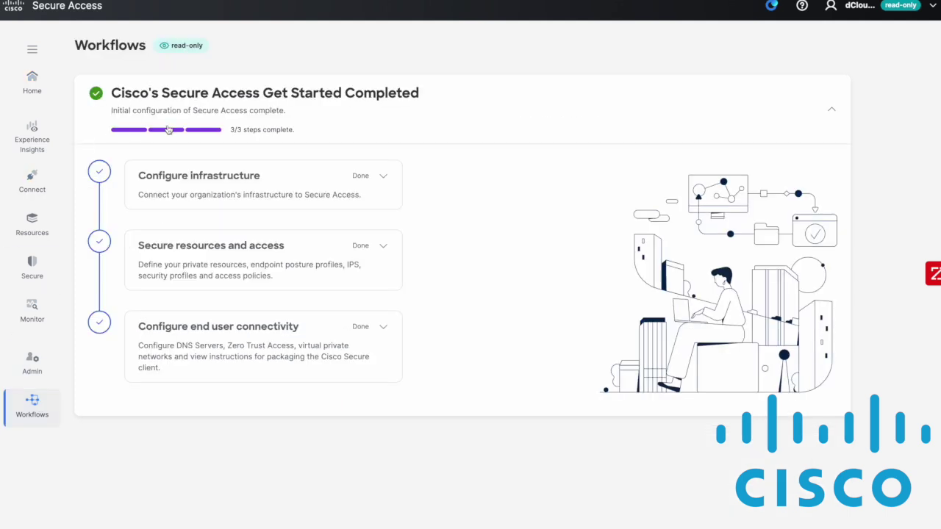
left_click(228, 176)
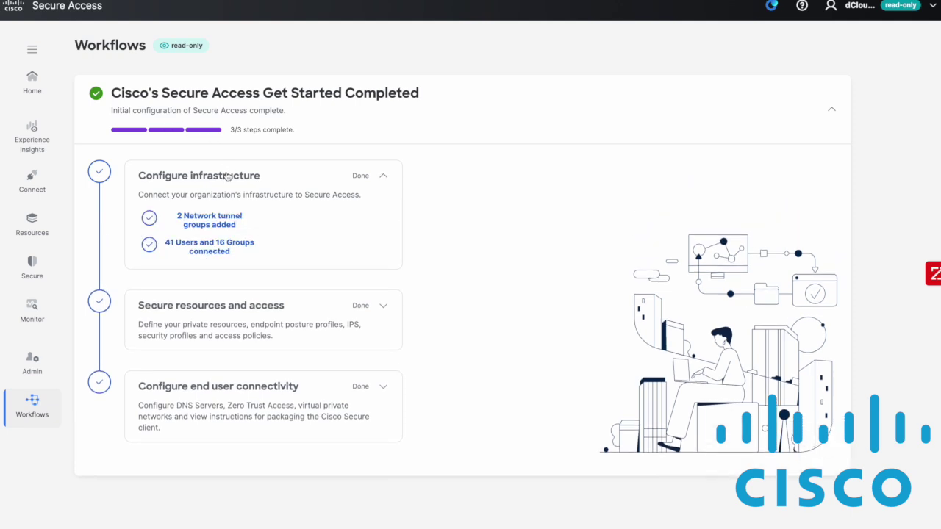
left_click(214, 219)
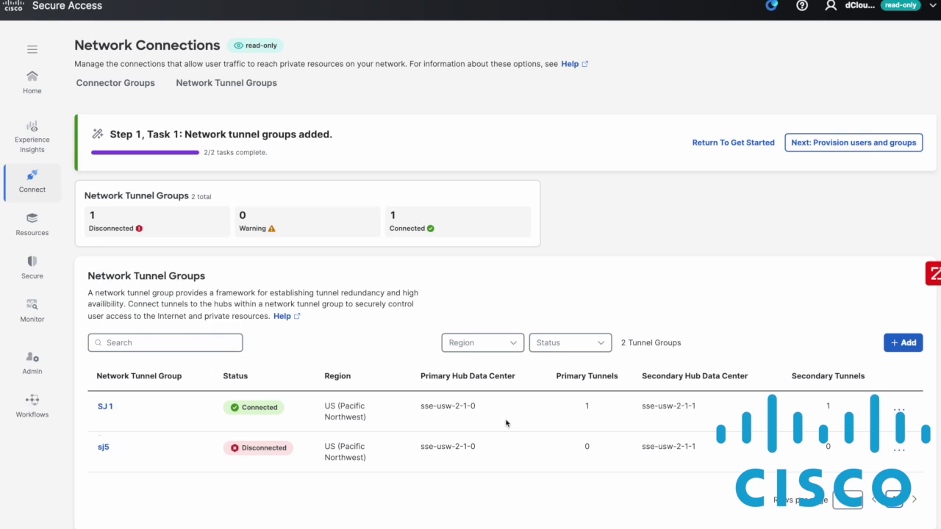
Start a new network tunnel group named SJ1 with region US (Pacific Northwest) and device type ISR, and proceed to the tunnel ID settings
left_click(902, 346)
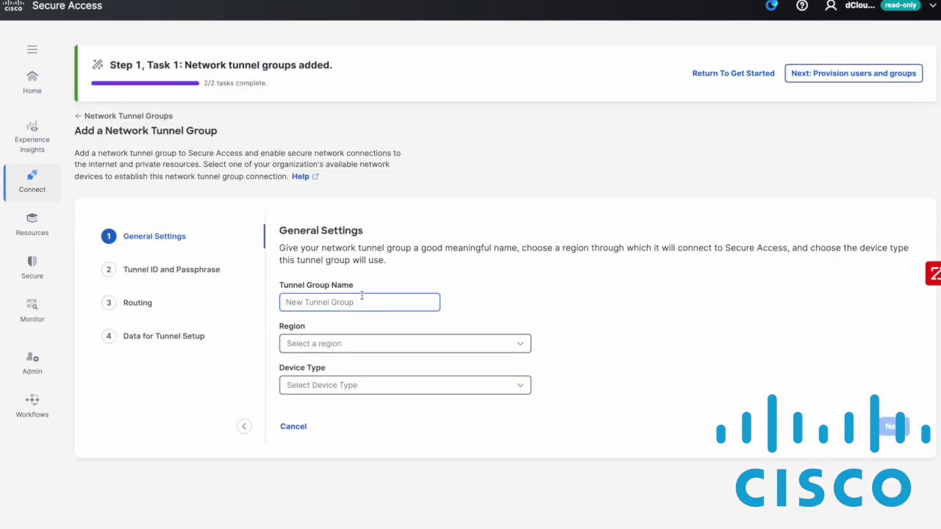
left_click(360, 300)
left_click(354, 343)
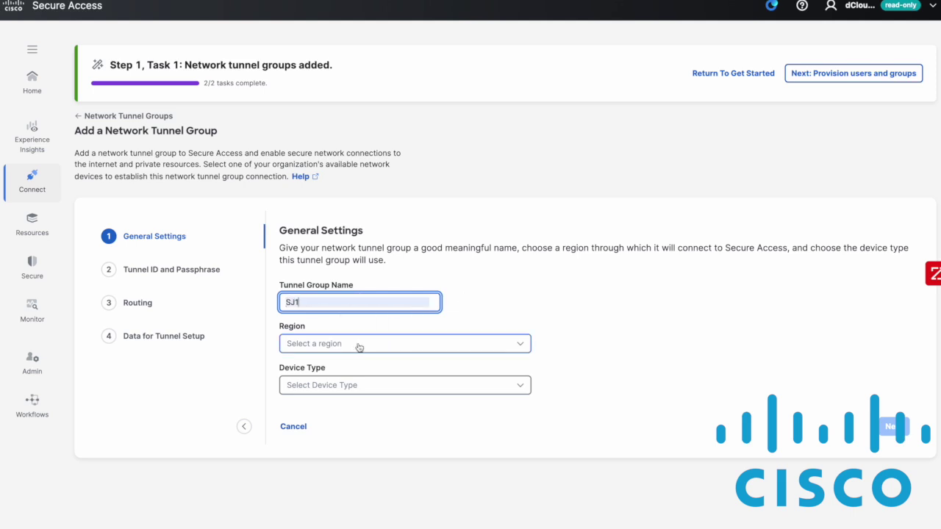
left_click(359, 346)
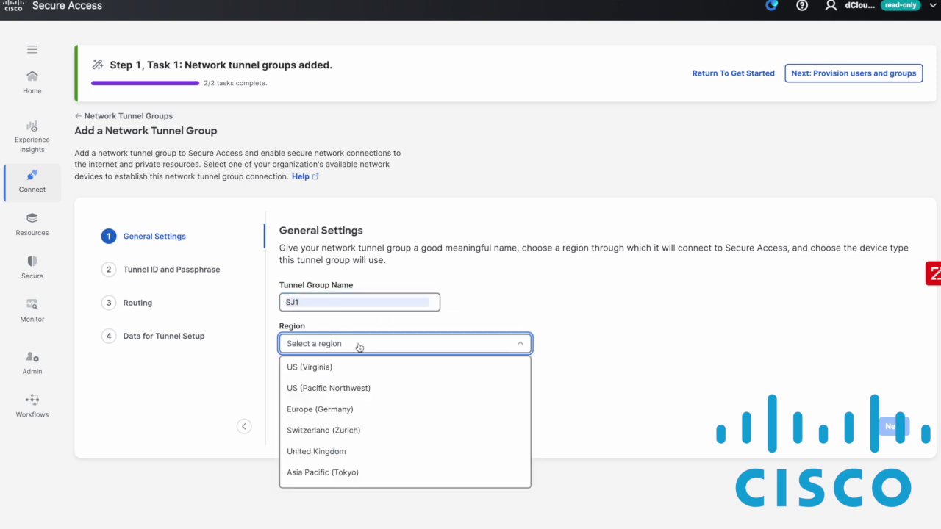
left_click(351, 390)
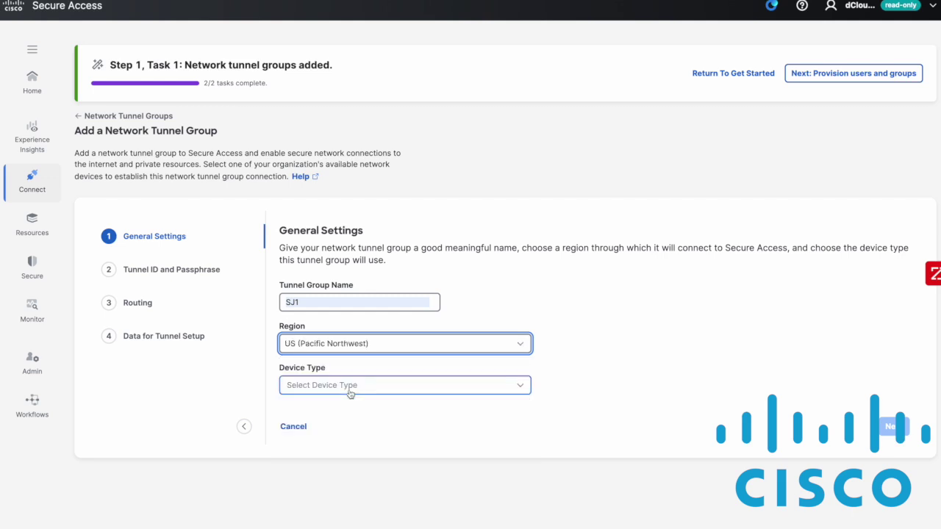
left_click(350, 393)
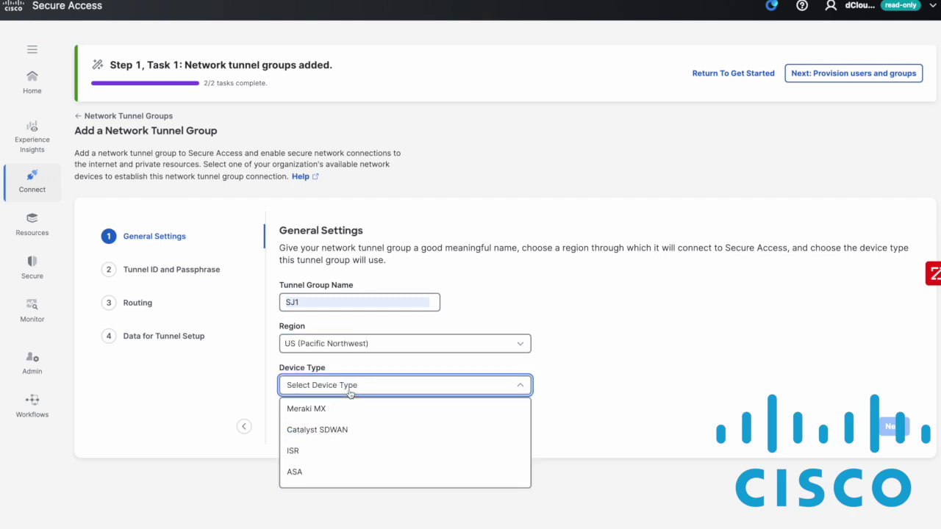
left_click(330, 451)
left_click(891, 427)
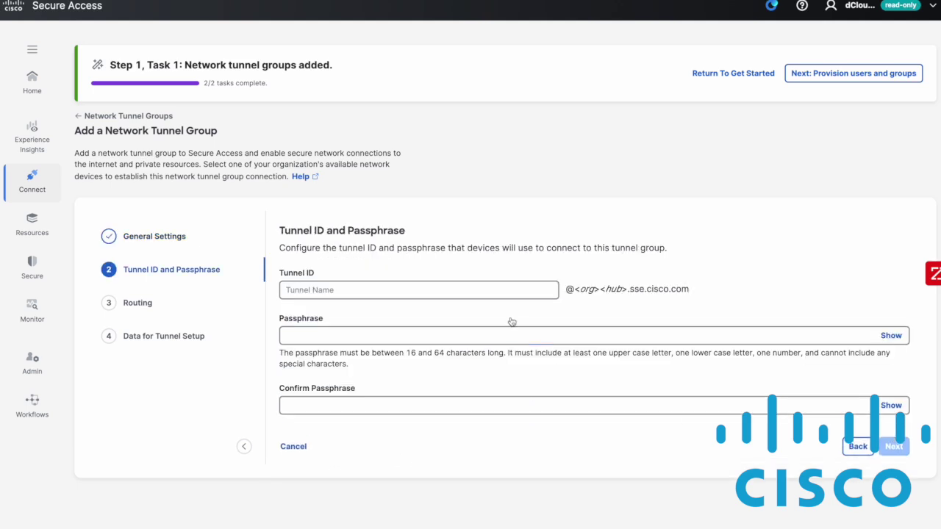
Try to set the tunnel ID to SJ1
left_click(497, 295)
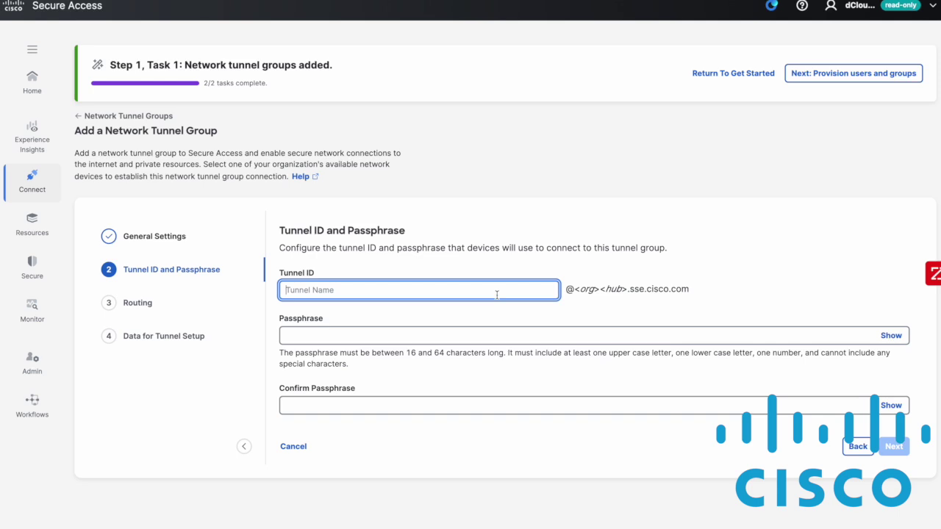
type("SJ")
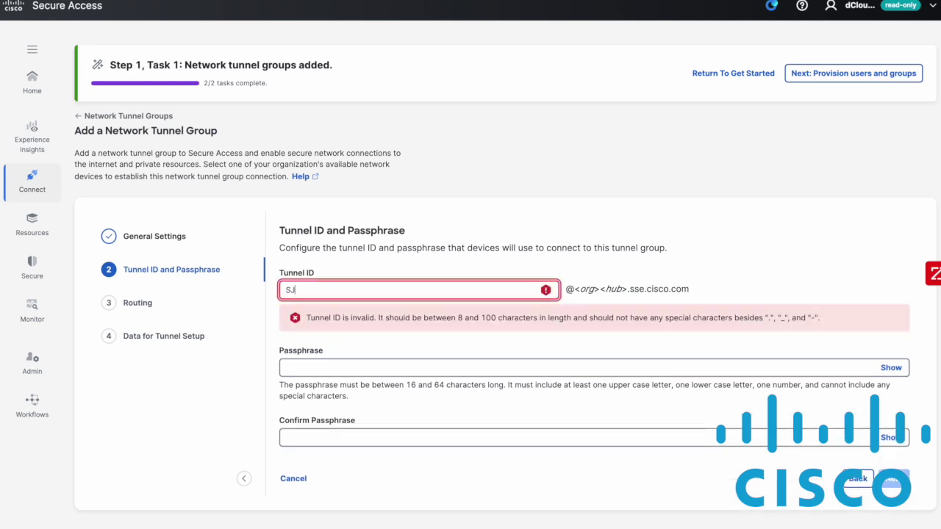
type("1")
Copy the tunnel passphrase from the separate note and fill it into both the passphrase and confirmation fields
left_click(379, 370)
key("ctrl+Left")
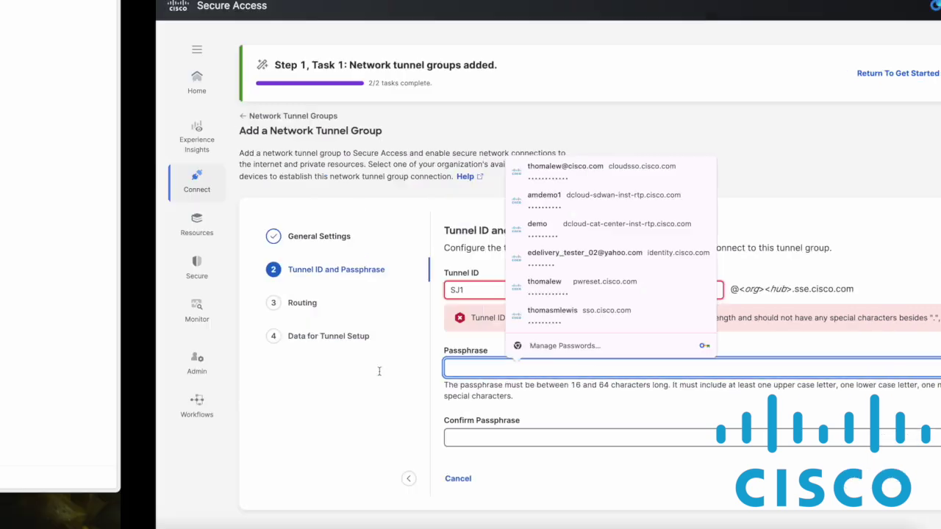
left_click_drag(174, 109, 79, 112)
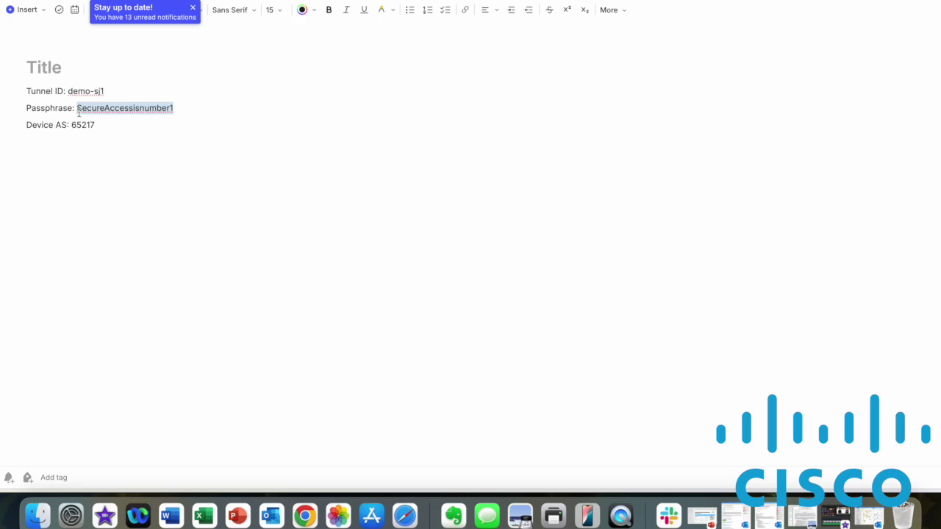
key("ctrl+Right")
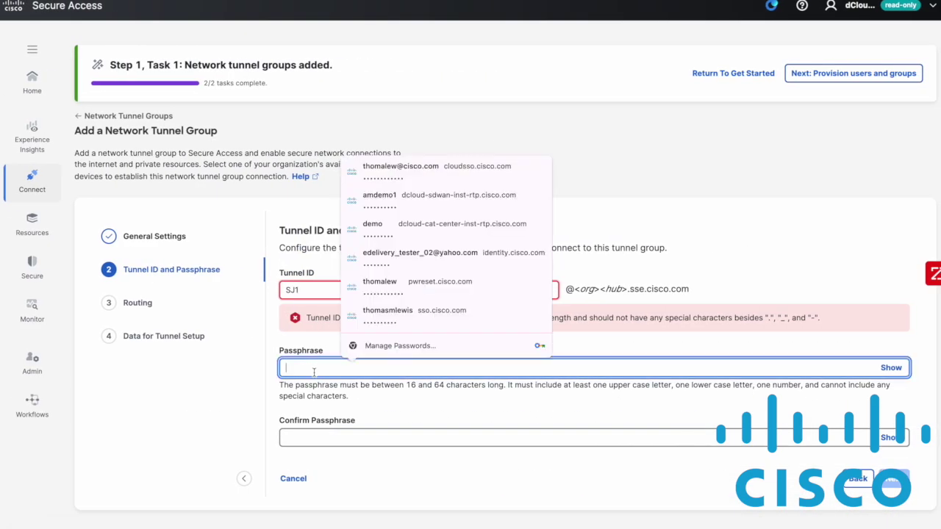
key("ctrl+v")
left_click(318, 439)
key("ctrl+v")
Set the tunnel ID to demo-sj1 and proceed to the routing options
left_click(329, 289)
key("ctrl+a")
type("de")
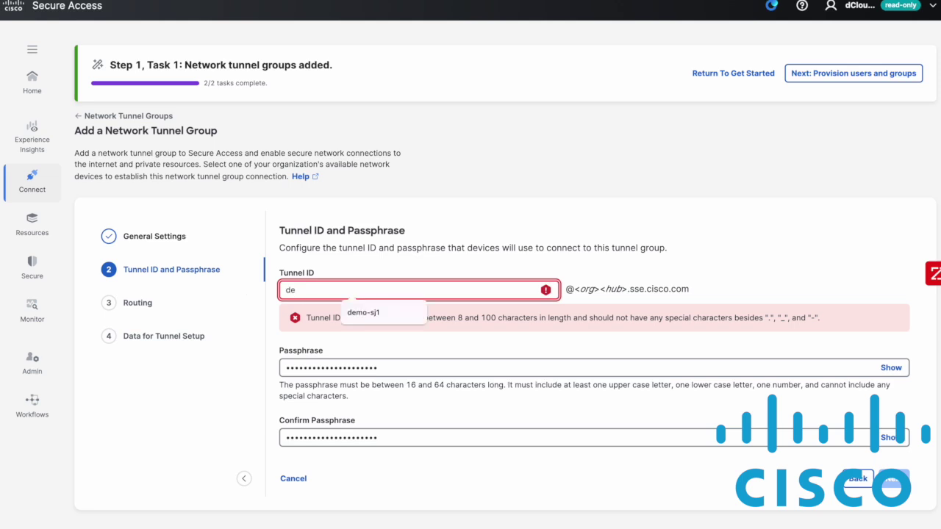
left_click(363, 313)
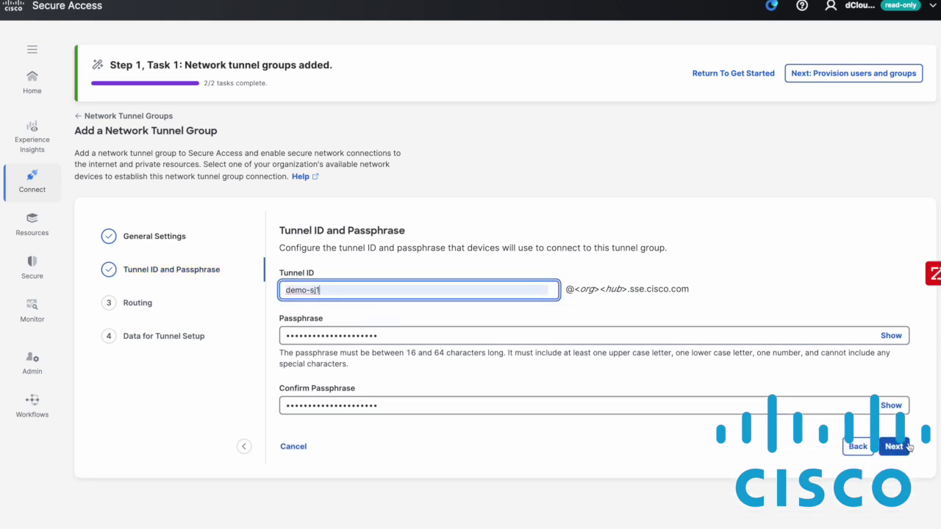
left_click(909, 446)
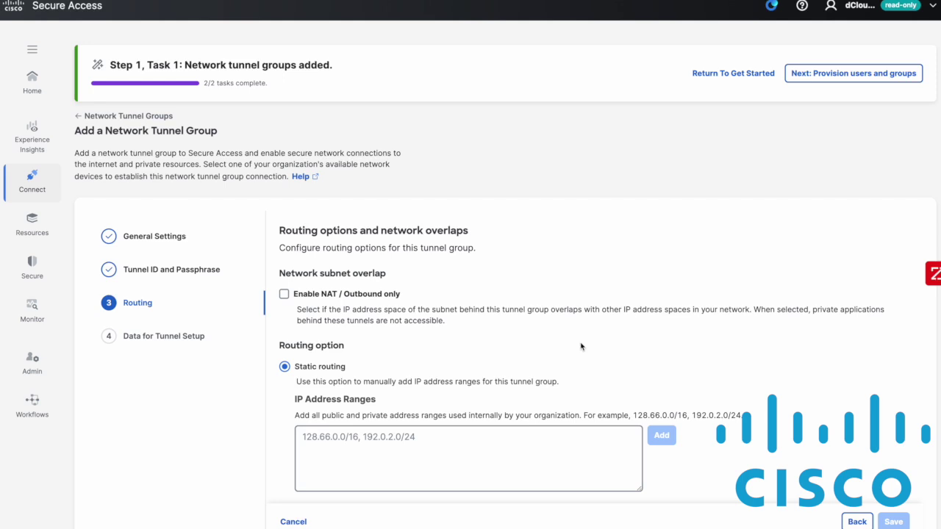
Choose dynamic routing for the tunnel group and set the device AS number to 65217
scroll(420, 312, "down", 1)
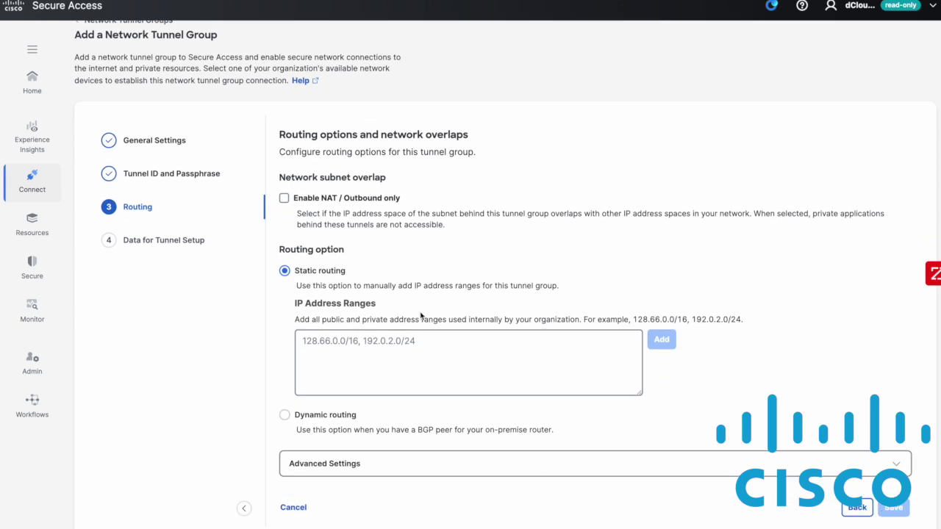
left_click(285, 416)
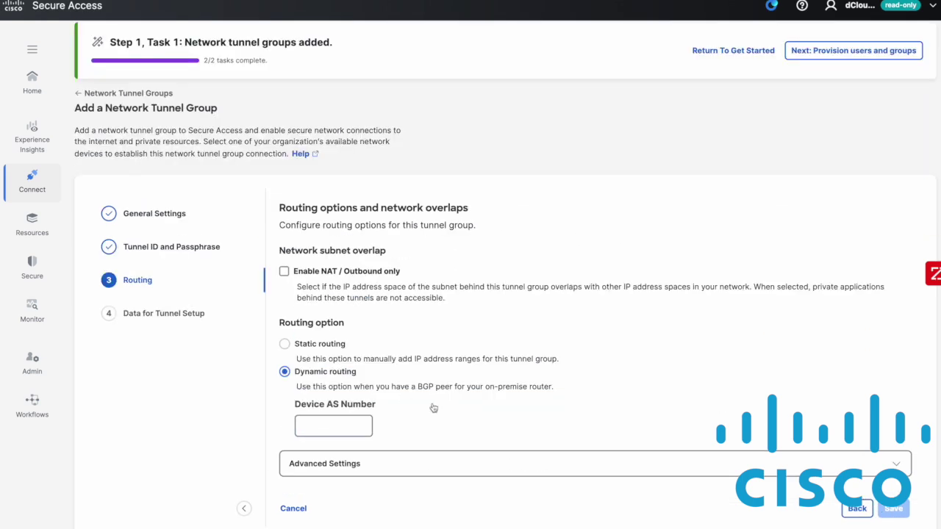
left_click(319, 422)
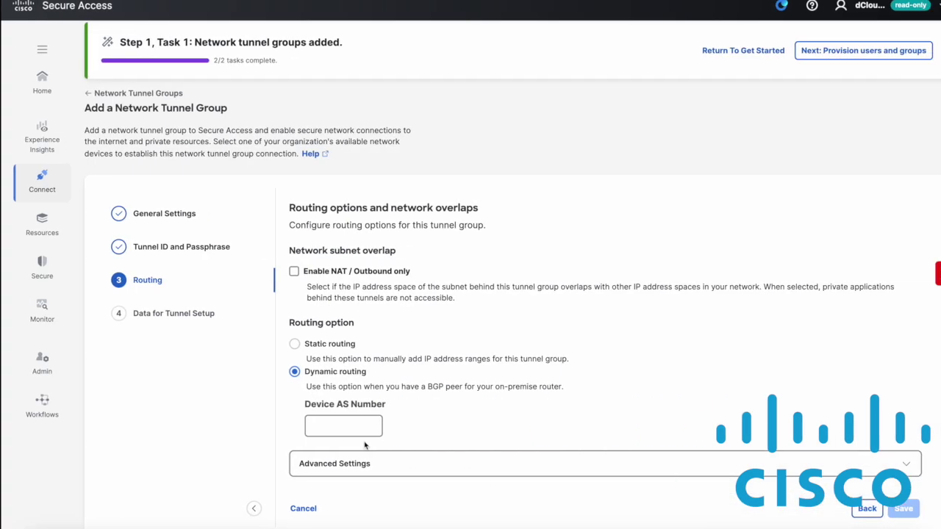
left_click(366, 428)
left_click(343, 447)
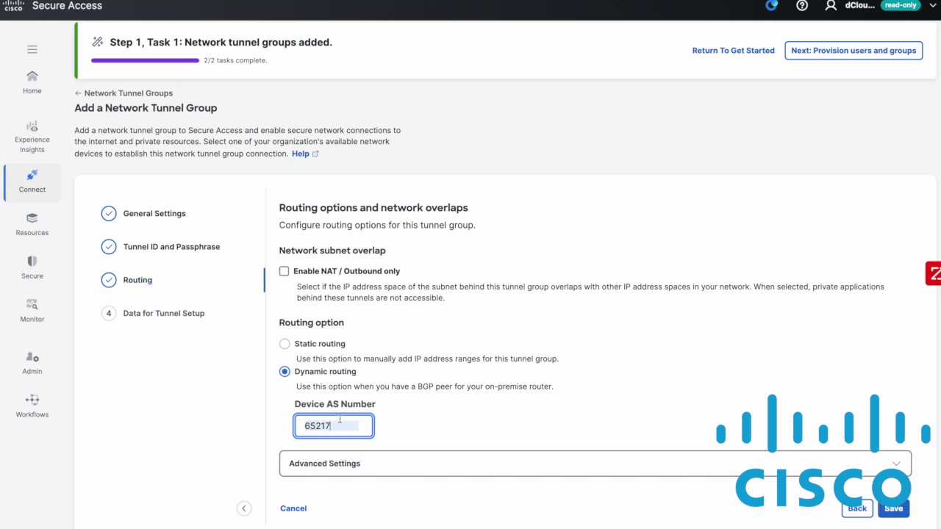
Leave the new tunnel group unsaved and open the Network Tunnel Groups list under Network Connections
left_click(40, 242)
left_click(36, 205)
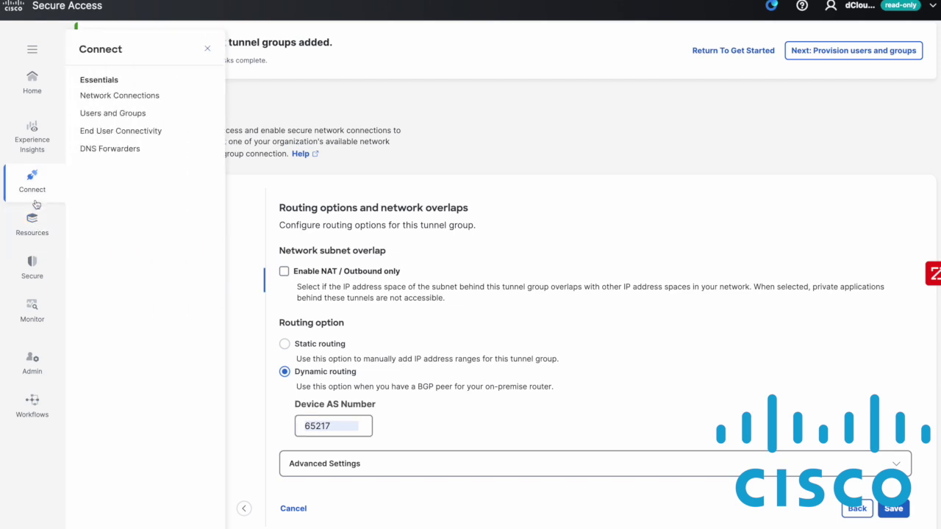
left_click(135, 106)
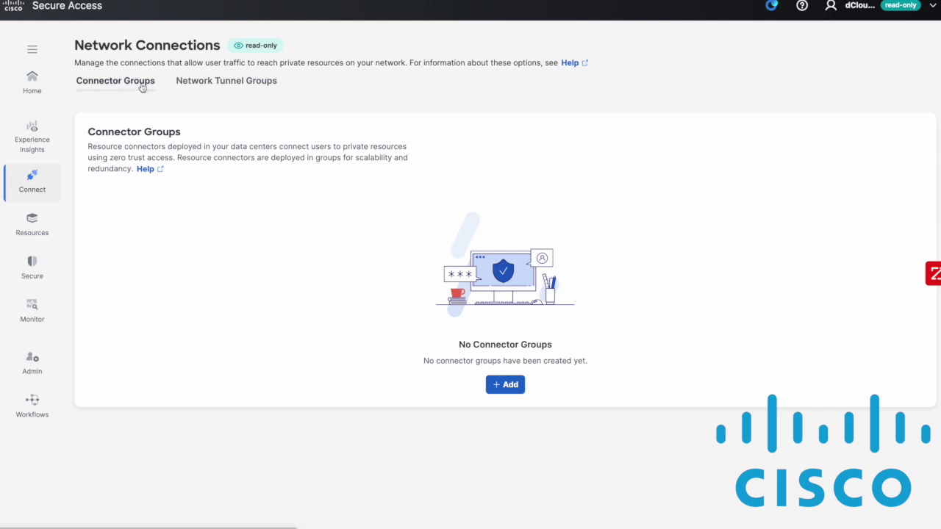
left_click(196, 82)
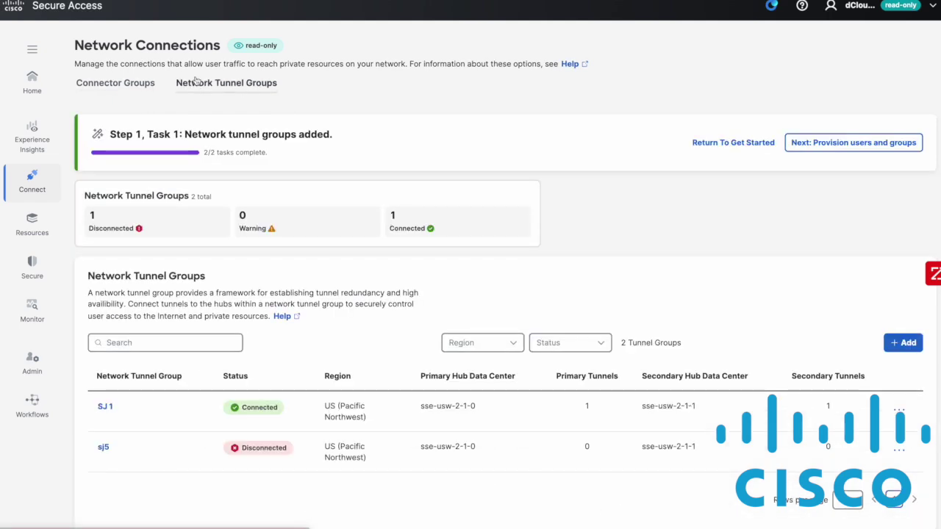
Open the SJ 1 tunnel group and examine its summary, primary and secondary hubs, and network tunnels
double_click(105, 406)
left_click(120, 413)
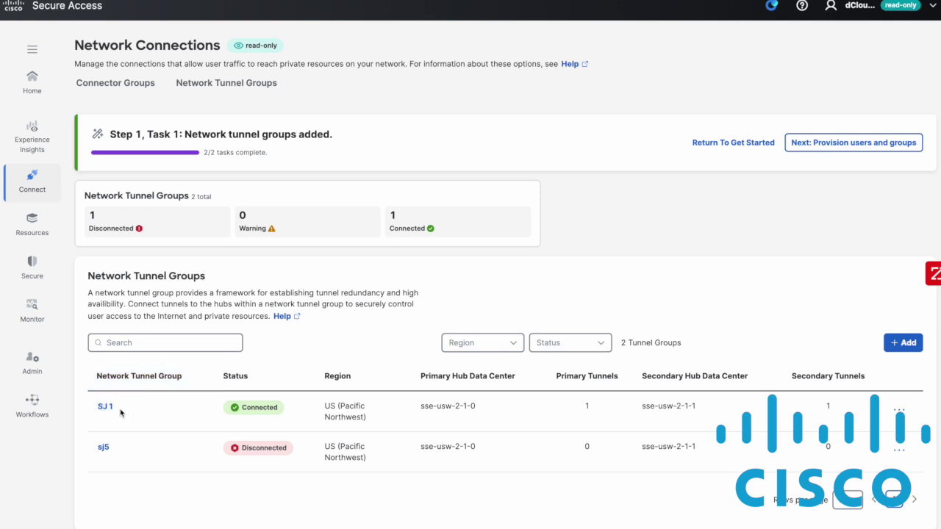
left_click(105, 408)
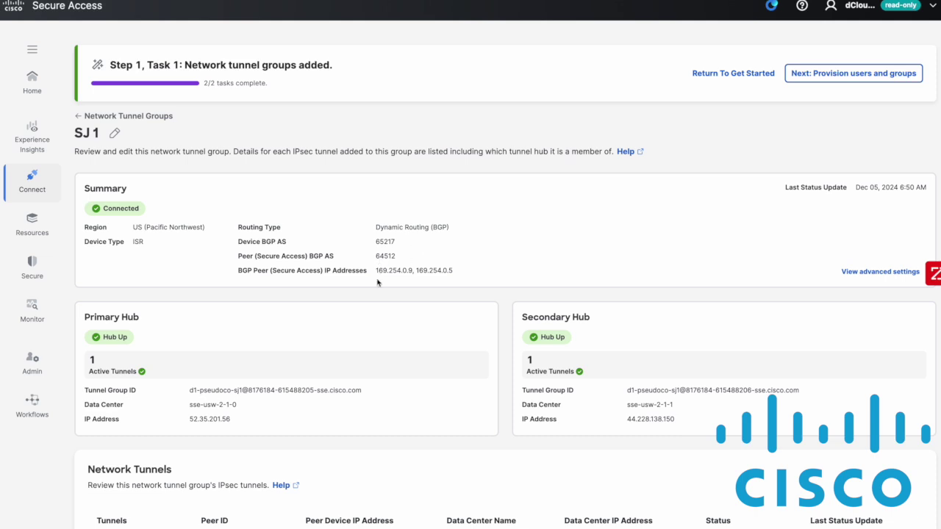
scroll(387, 301, "down", 1)
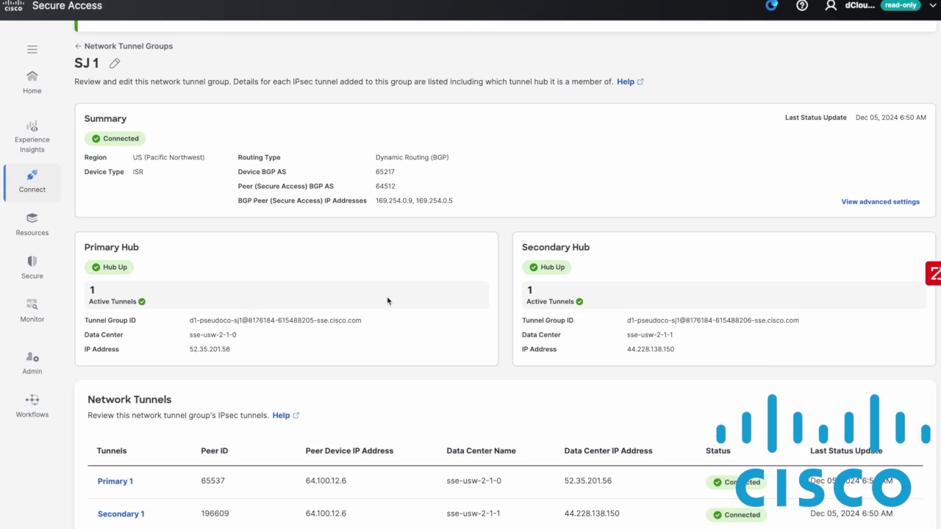
scroll(388, 300, "down", 1)
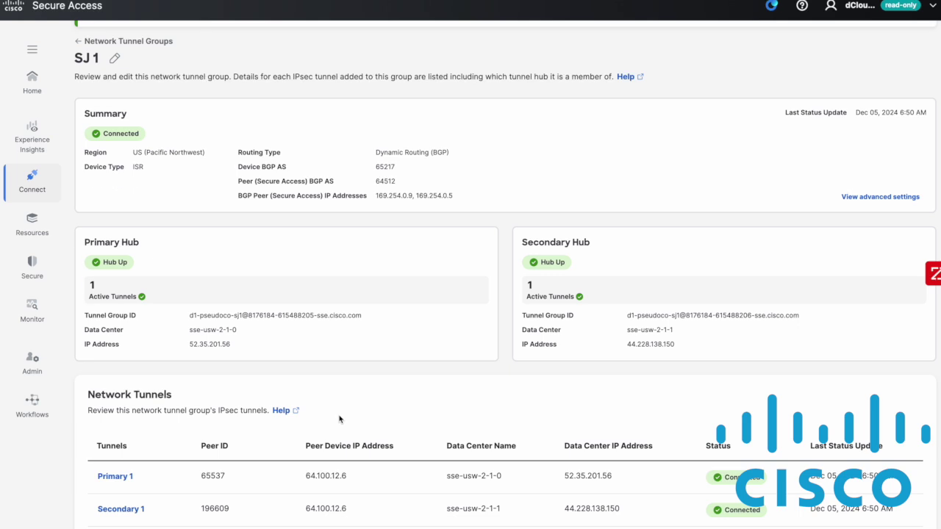
scroll(339, 419, "up", 1)
Open the Users and Groups page to view the organization's provisioned users
left_click(19, 186)
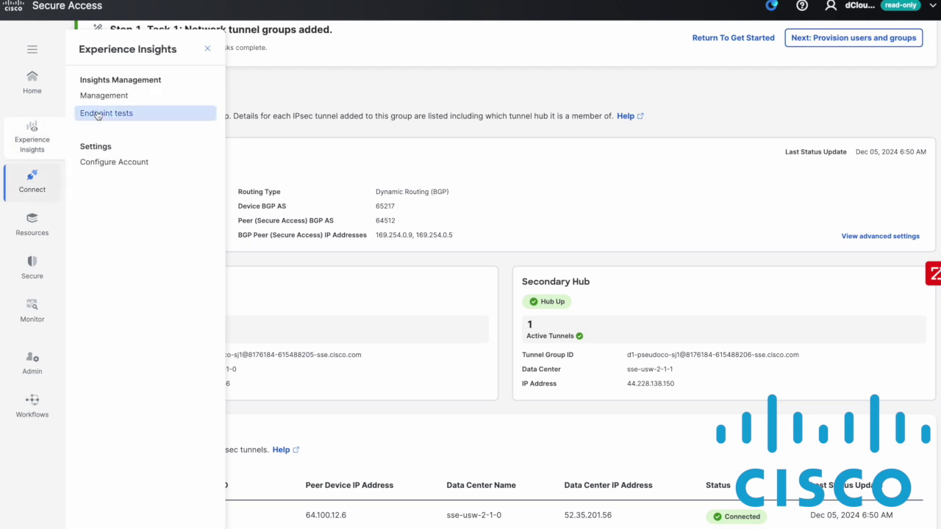
left_click(118, 115)
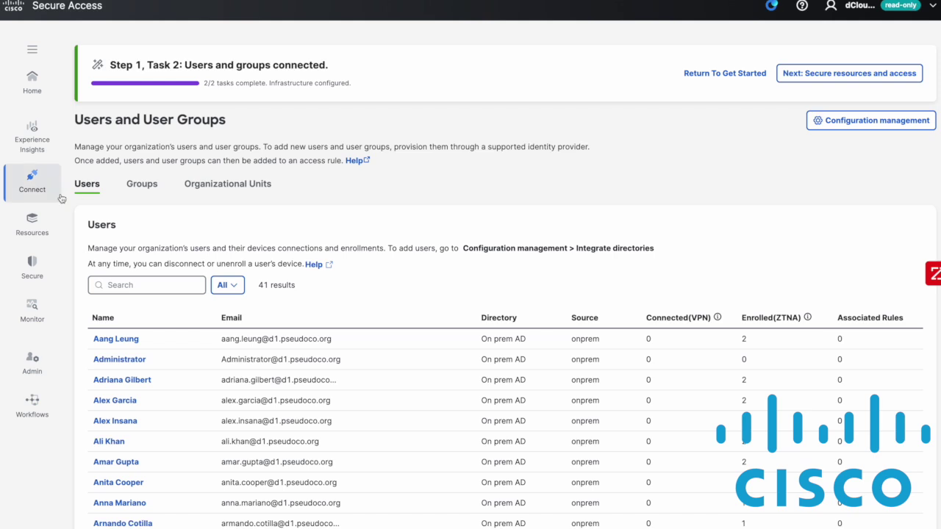
View the Zero Trust traffic steering destinations under End User Connectivity and return to the overview dashboard
mouse_move(62, 198)
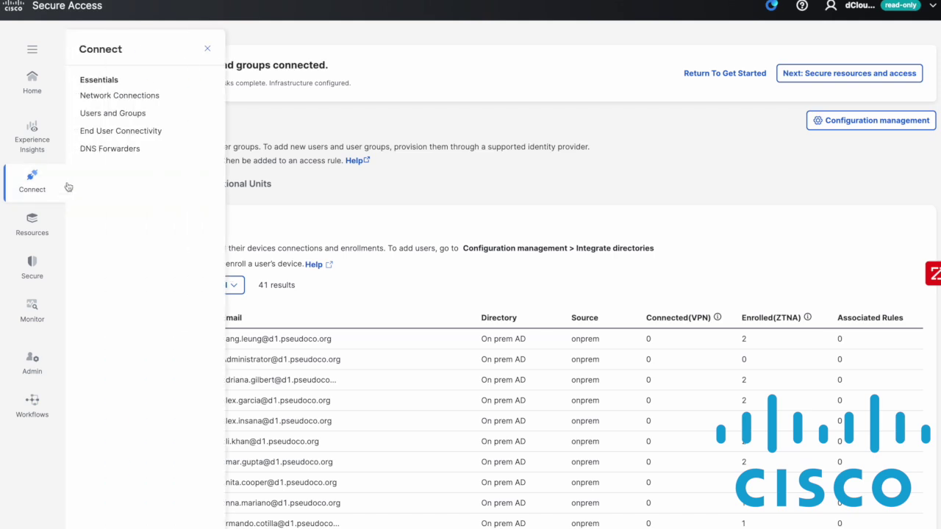
left_click(96, 130)
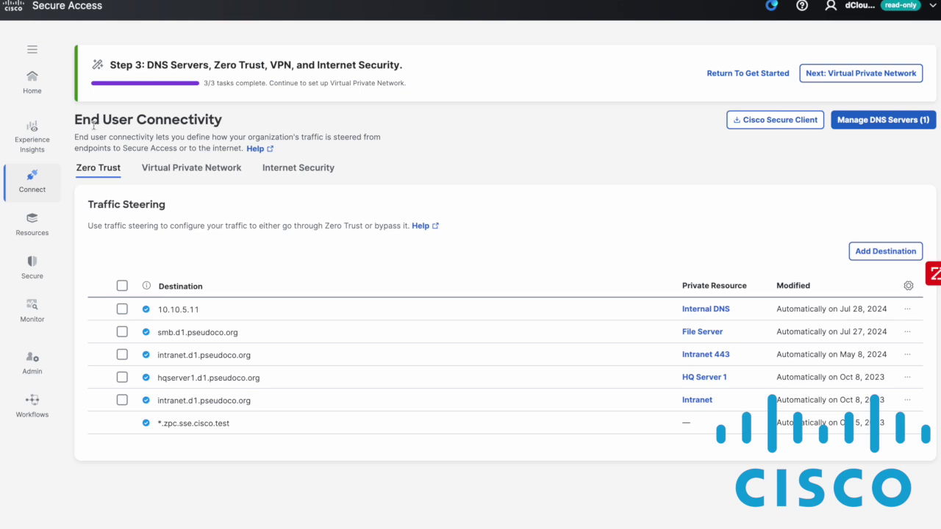
left_click(33, 79)
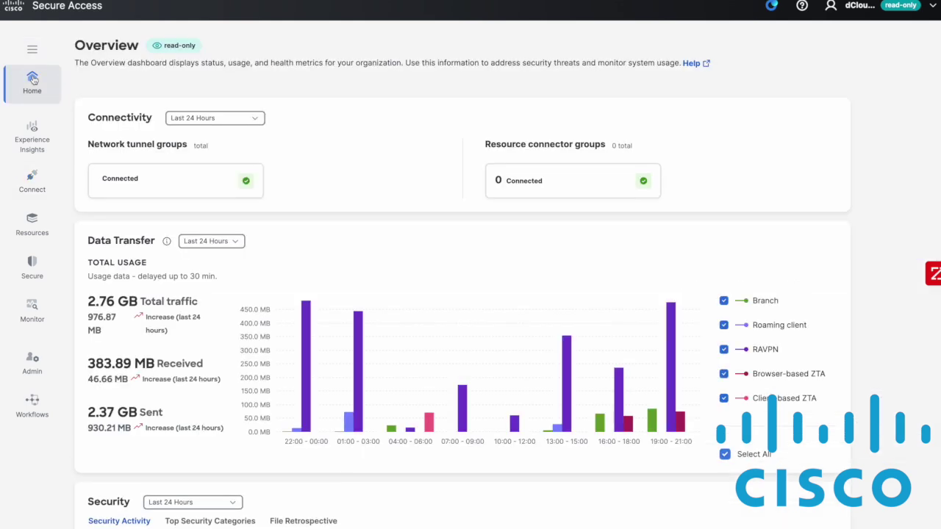